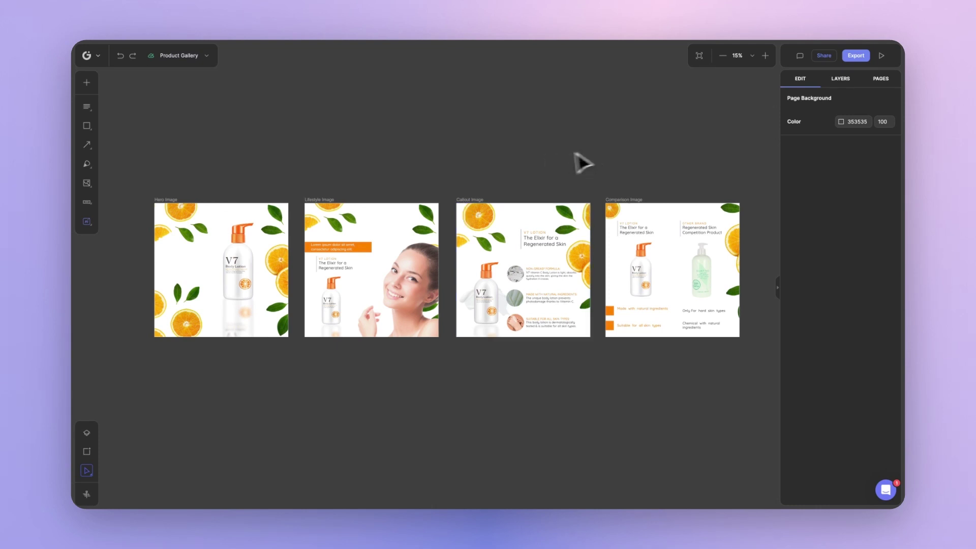
Step: Bring up the Libraries panel of templates, AI tools and elements beside the Product Gallery
{"action": "mouse_move", "coordinate": [84, 224]}
Step: Open the AI Writers (Beta) tool from the Glorify AI section of Libraries
{"action": "left_click", "coordinate": [93, 88]}
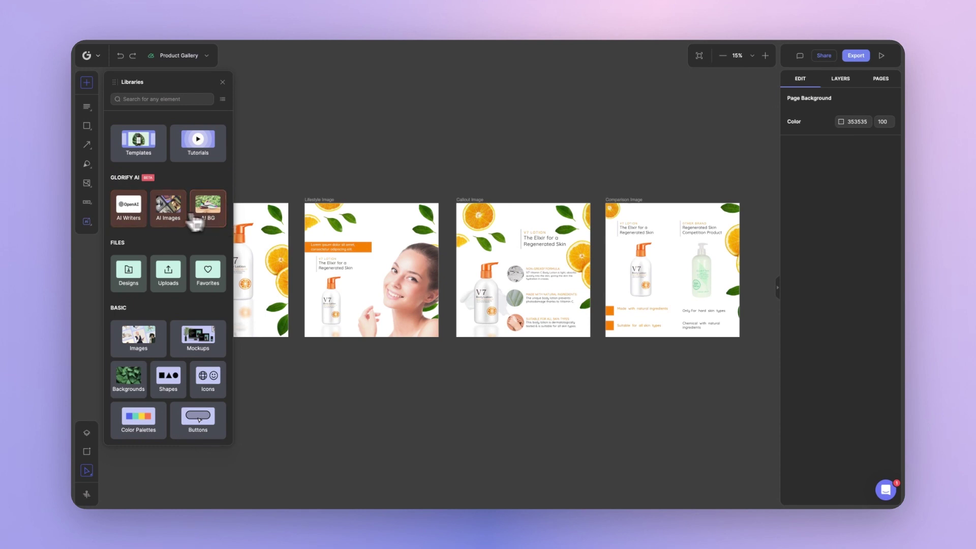
{"action": "left_click", "coordinate": [134, 219]}
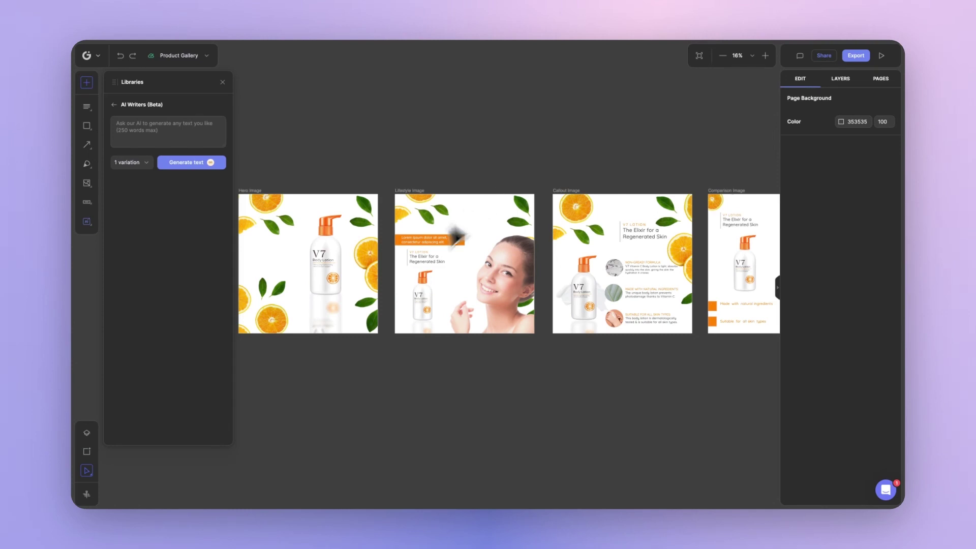
{"action": "scroll", "coordinate": [410, 262], "scroll_direction": "up", "scroll_amount": 3}
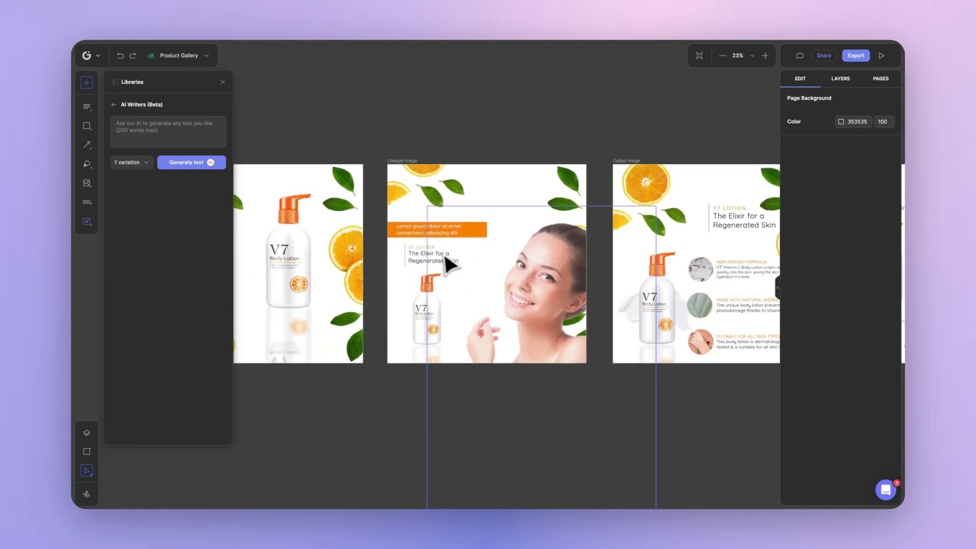
Step: Prompt AI Writers with the Elixir heading plus '- promotional text' and '- 50 characters limit'
{"action": "left_click", "coordinate": [421, 261]}
{"action": "left_click", "coordinate": [416, 257]}
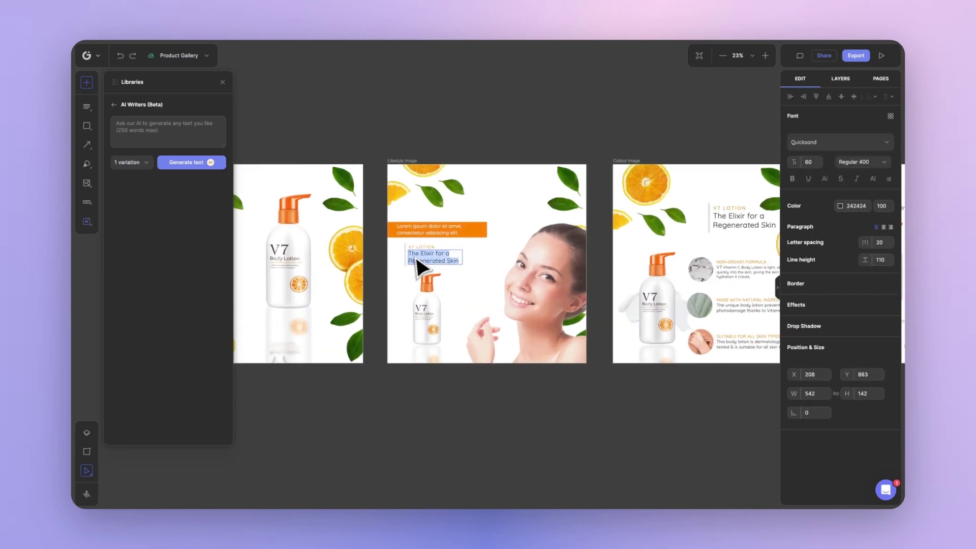
{"action": "left_click_drag", "start_coordinate": [413, 258], "coordinate": [154, 135]}
{"action": "type", "text": "- promotional text"}
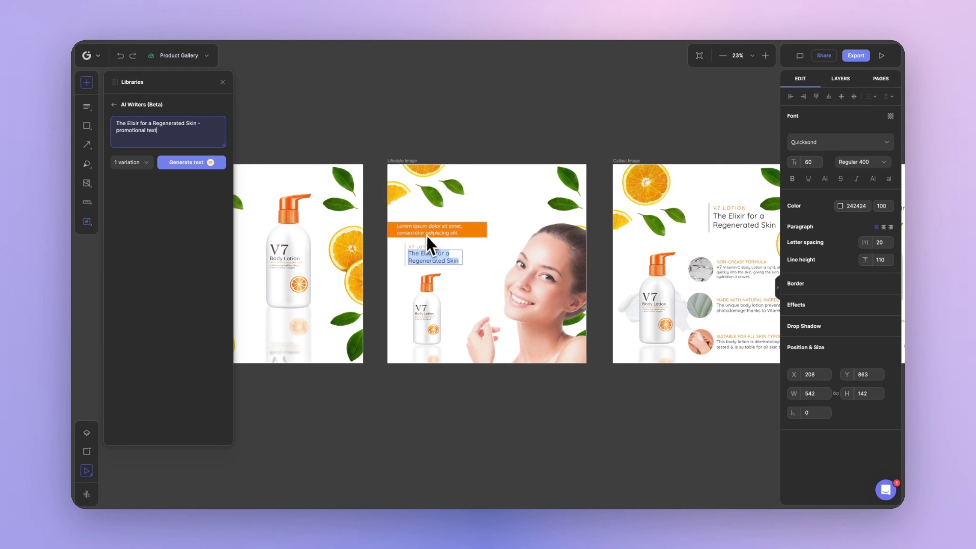
{"action": "left_click", "coordinate": [430, 220]}
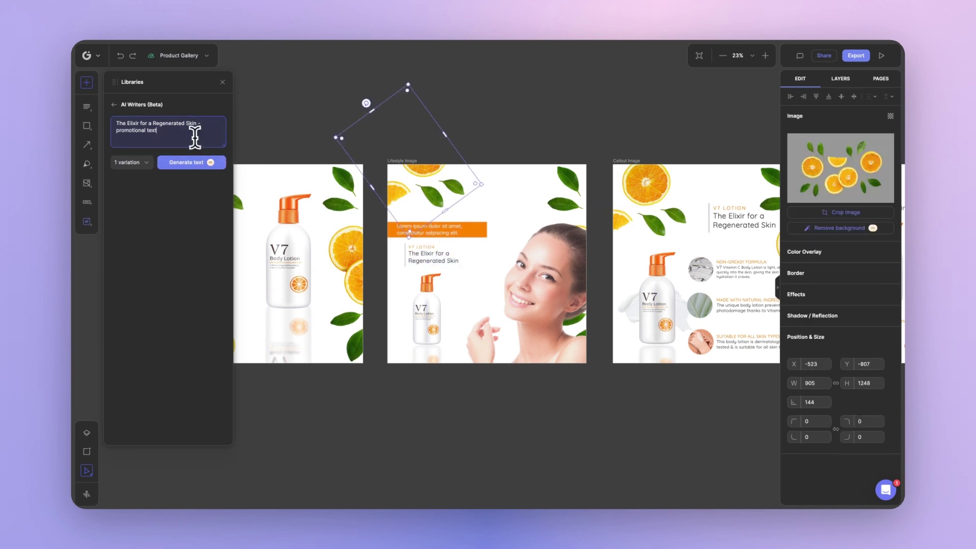
{"action": "type", "text": "- 50 characters limit"}
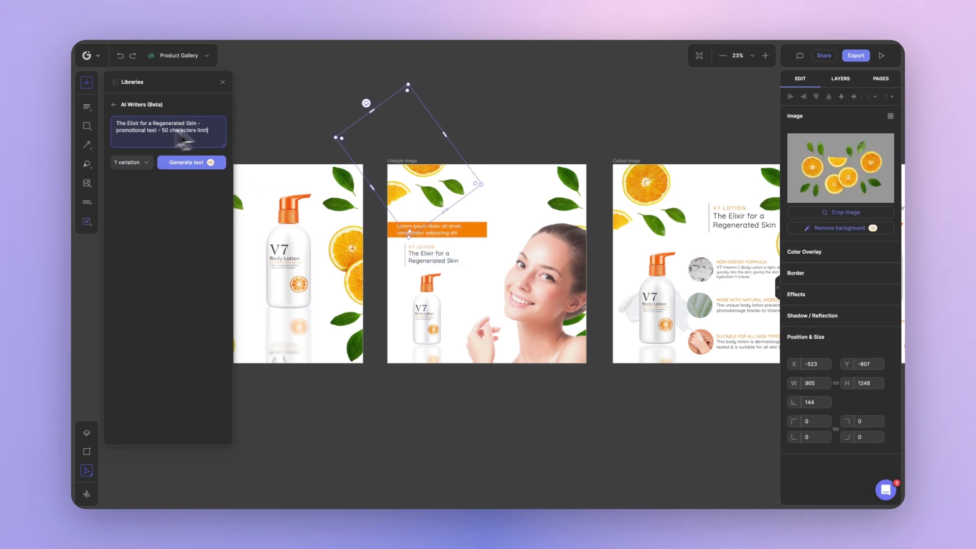
{"action": "left_click", "coordinate": [201, 171]}
{"action": "left_click", "coordinate": [411, 66]}
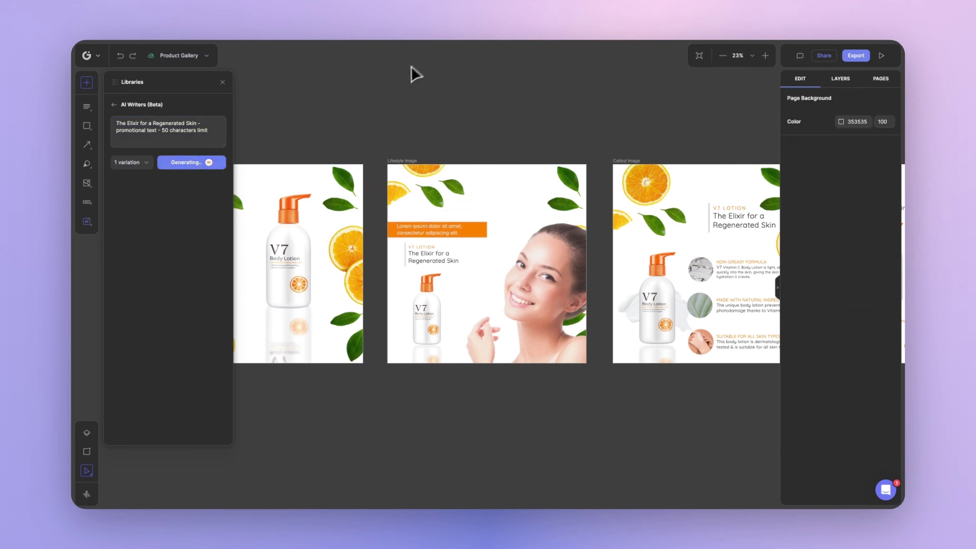
Step: Change the limit to 25 characters, generate 3 variations, and discard the two unwanted ones
{"action": "left_click", "coordinate": [166, 130]}
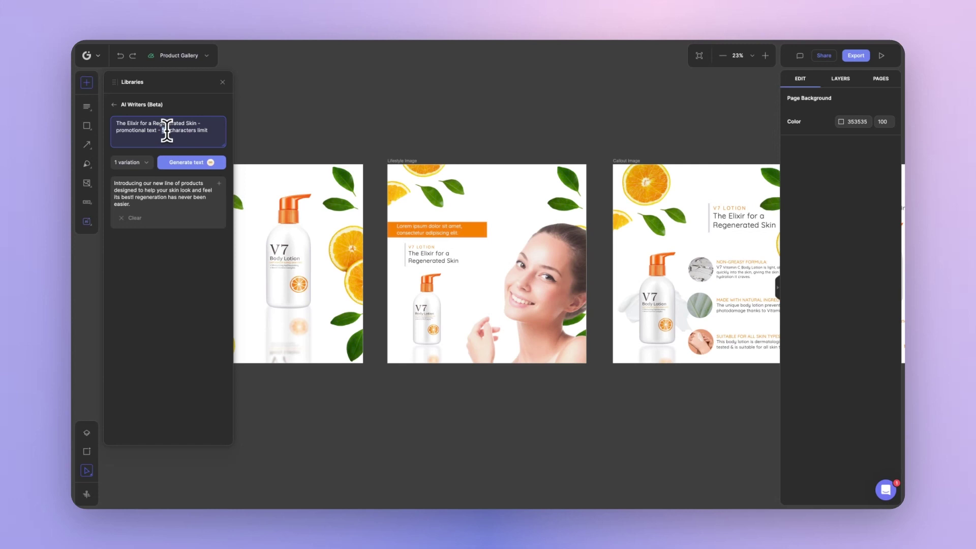
{"action": "left_click", "coordinate": [130, 162]}
{"action": "left_click", "coordinate": [131, 216]}
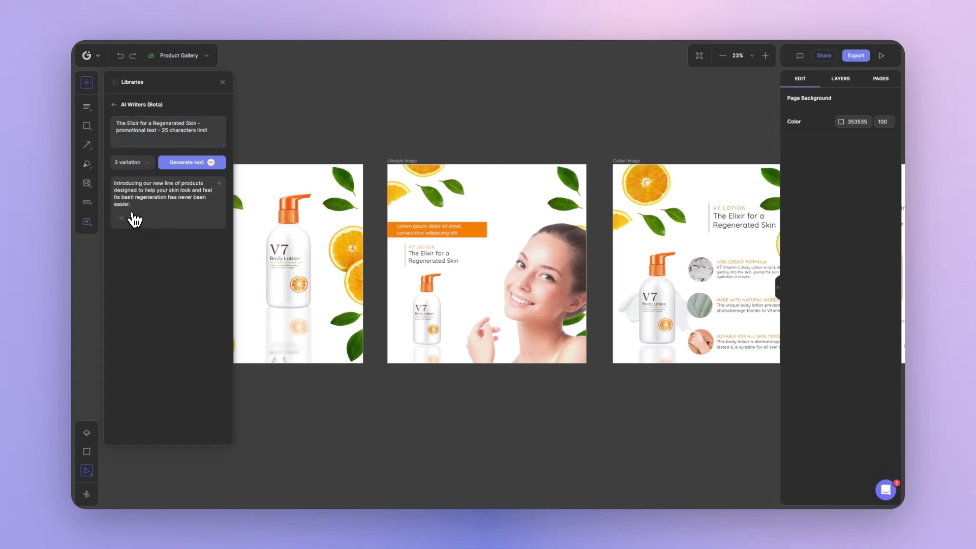
{"action": "left_click", "coordinate": [187, 163]}
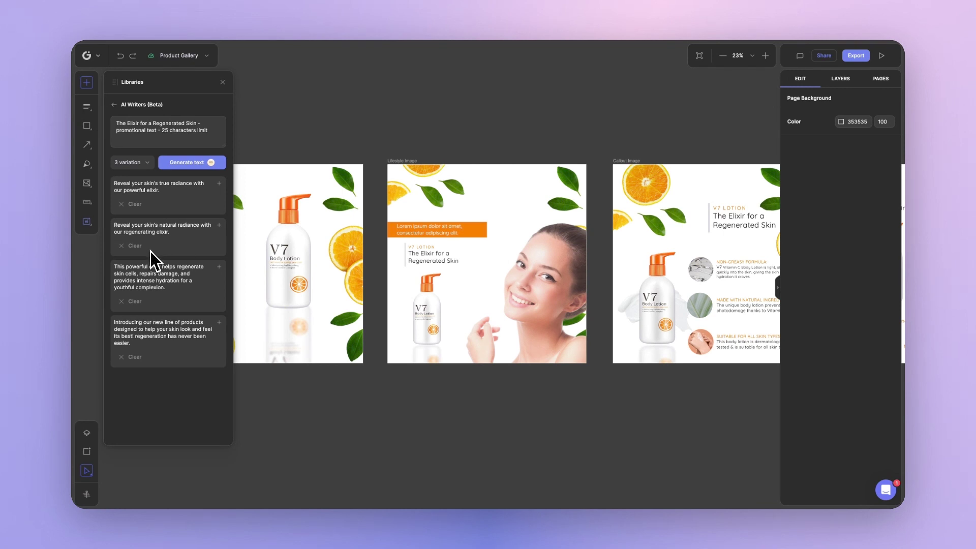
{"action": "left_click", "coordinate": [134, 302]}
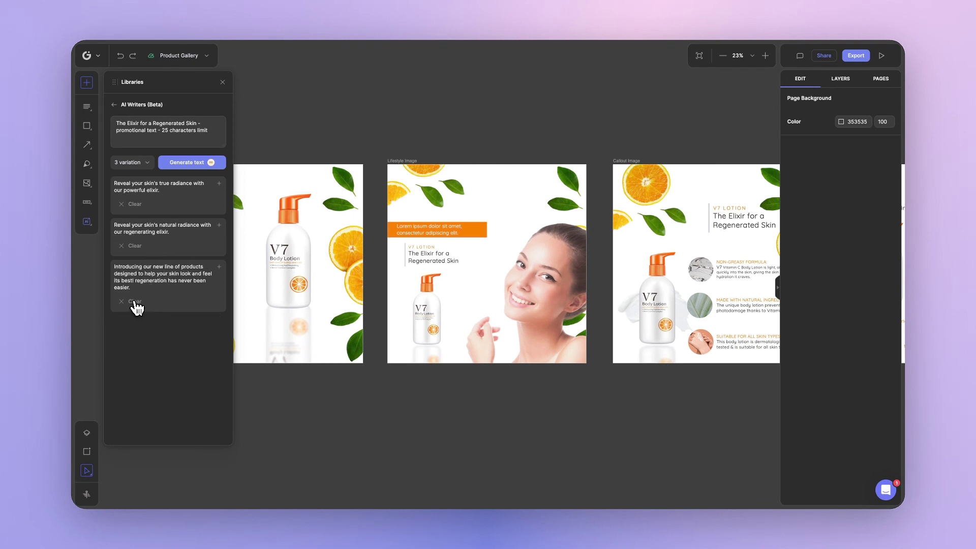
{"action": "left_click", "coordinate": [135, 302]}
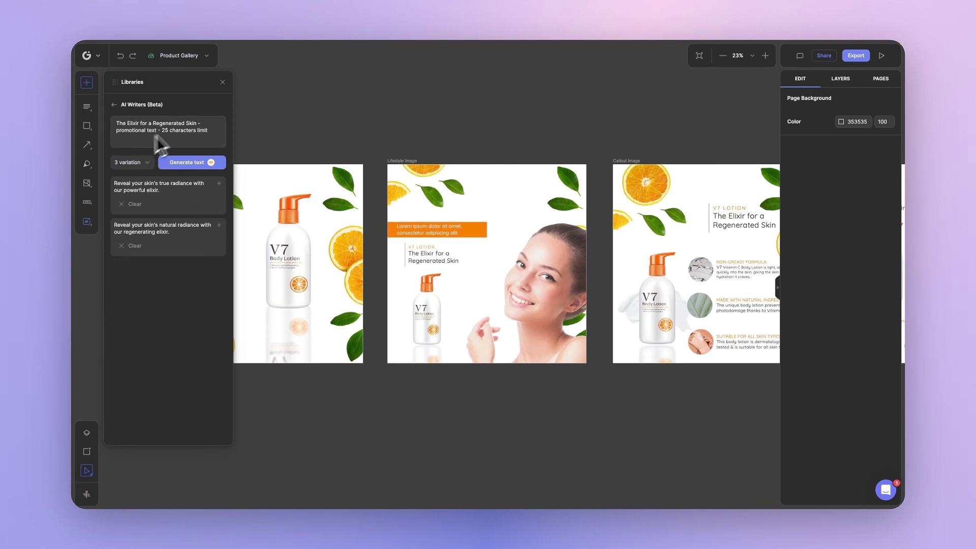
Step: Drop the first AI line onto the orange Lorem ipsum banner, nudging the box up slightly
{"action": "left_click", "coordinate": [115, 104]}
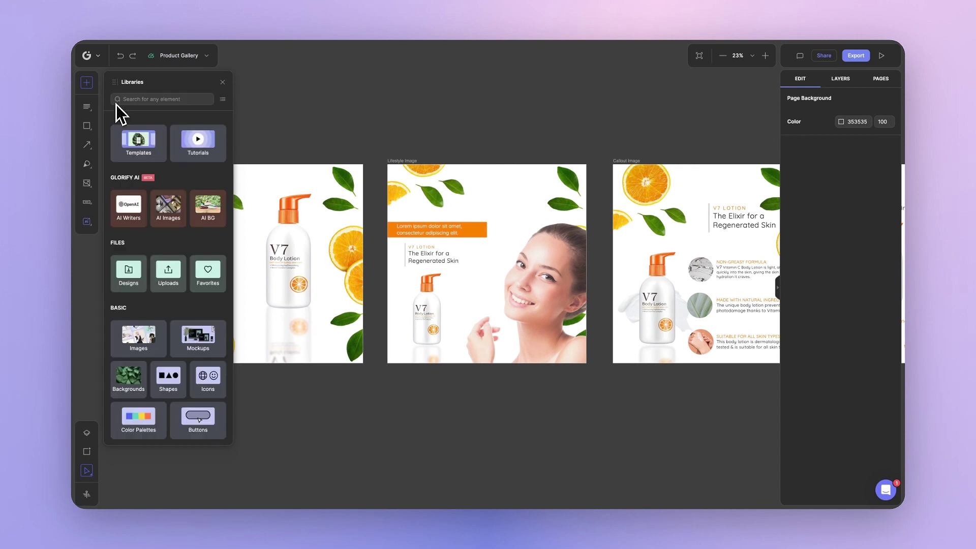
{"action": "left_click", "coordinate": [133, 206]}
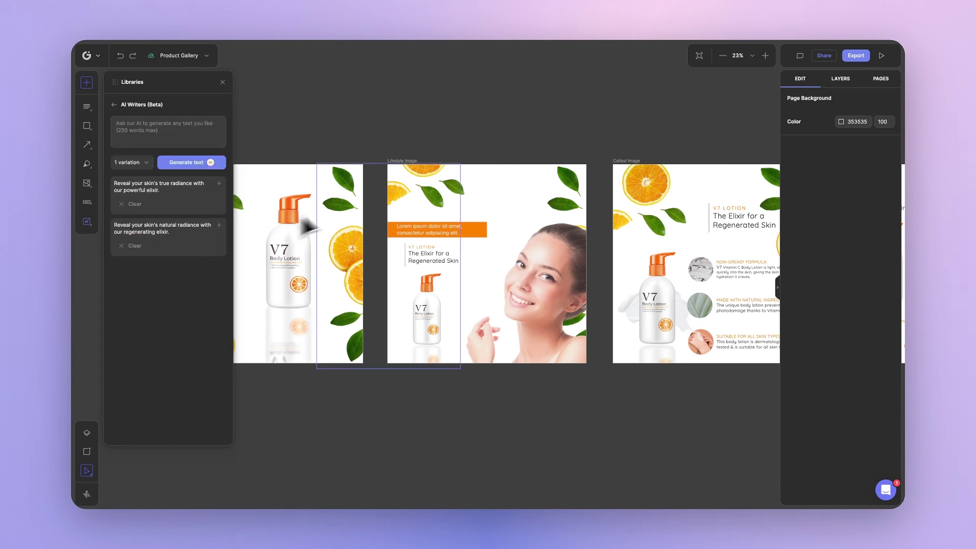
{"action": "left_click", "coordinate": [408, 228]}
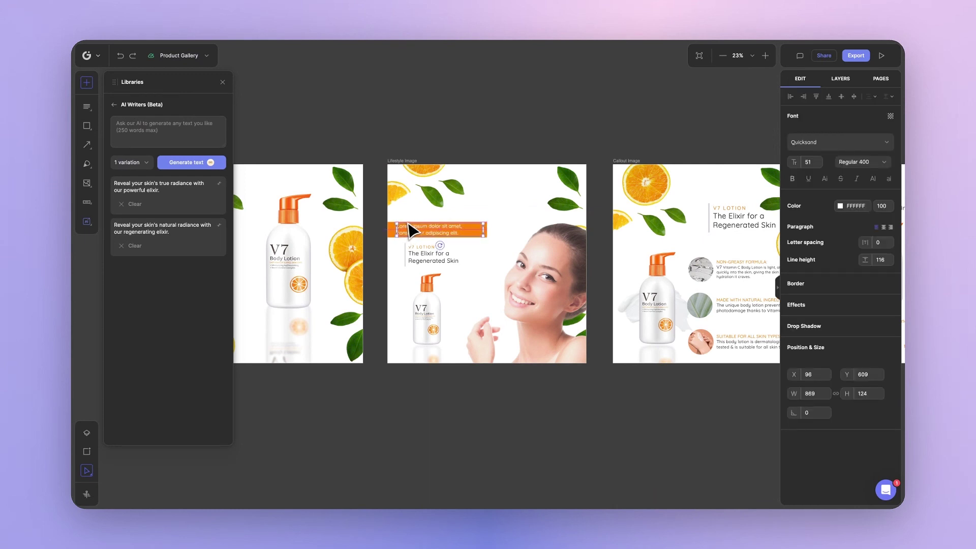
{"action": "left_click_drag", "start_coordinate": [409, 223], "coordinate": [407, 219]}
{"action": "left_click_drag", "start_coordinate": [220, 187], "coordinate": [405, 227]}
Step: Add the same AI line as a new text box, narrowed to wrap onto three lines
{"action": "left_click", "coordinate": [417, 148]}
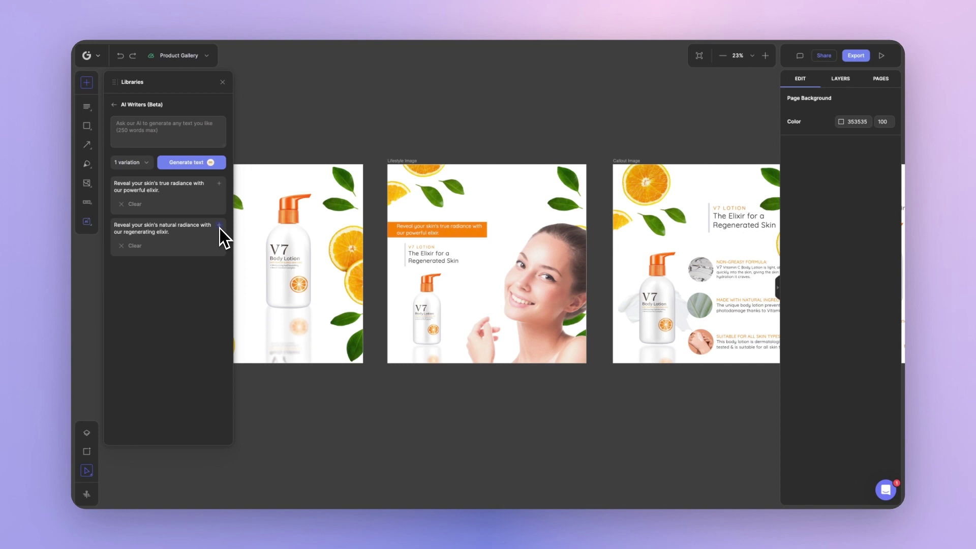
{"action": "left_click", "coordinate": [220, 184]}
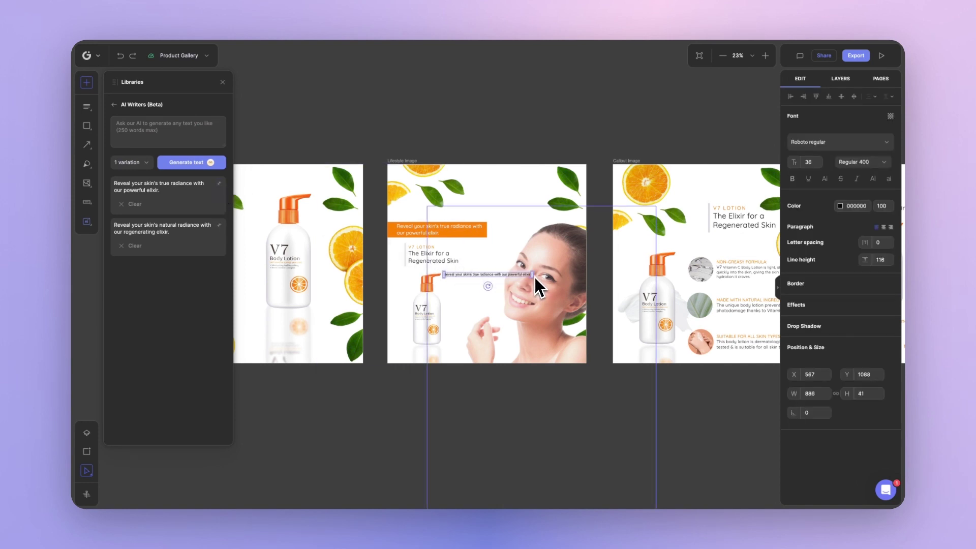
{"action": "left_click_drag", "start_coordinate": [533, 276], "coordinate": [463, 282]}
Step: Generate an AI image from 'Modern eden-like garden rich with orange trees with oranges, high production photography'
{"action": "left_click", "coordinate": [114, 104]}
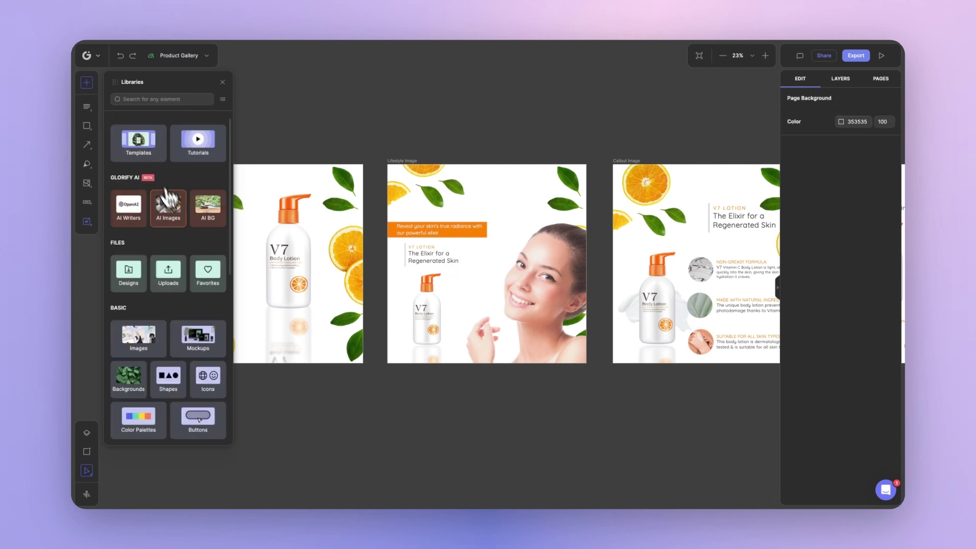
{"action": "left_click", "coordinate": [176, 214]}
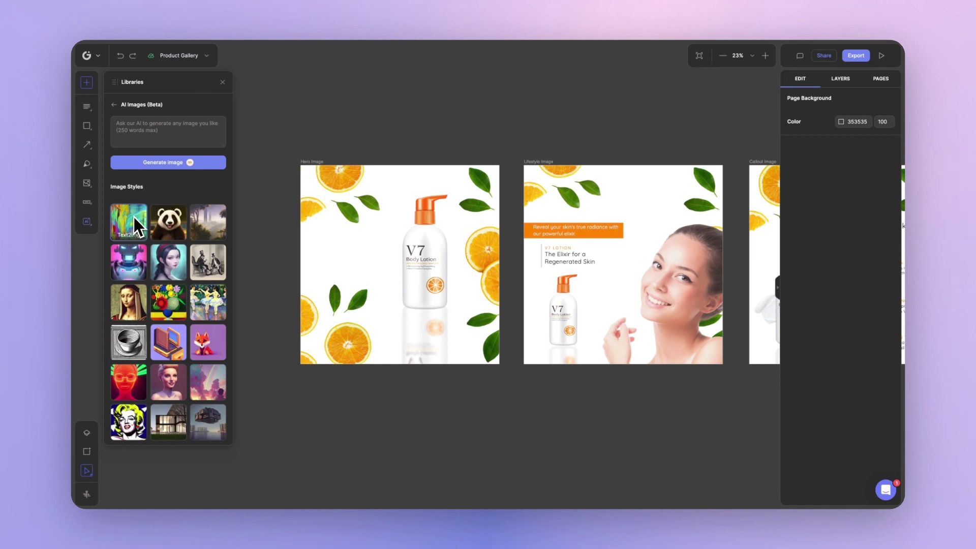
{"action": "left_click", "coordinate": [149, 129]}
{"action": "type", "text": "M"}
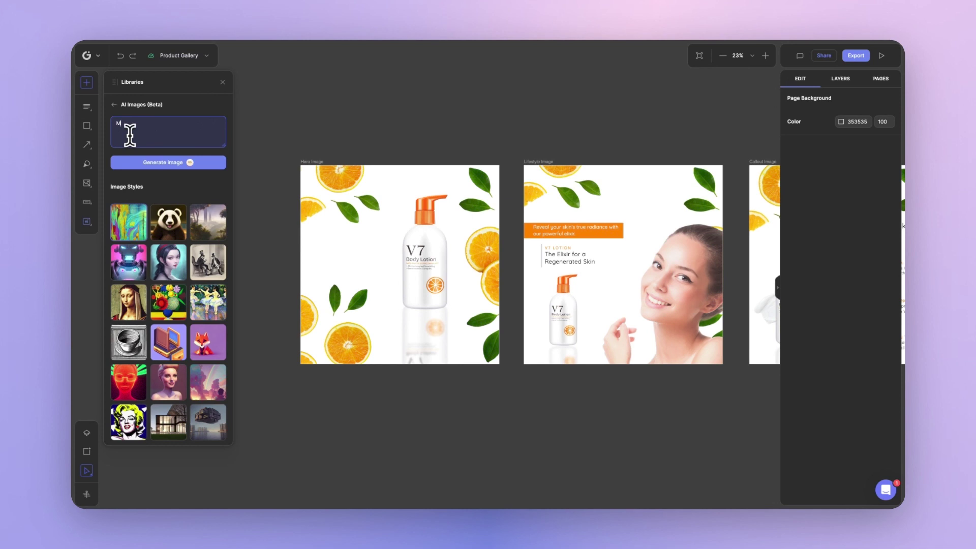
{"action": "type", "text": "odern eden-like garden rich with orange trees with oranges, high production photography"}
{"action": "left_click", "coordinate": [170, 162]}
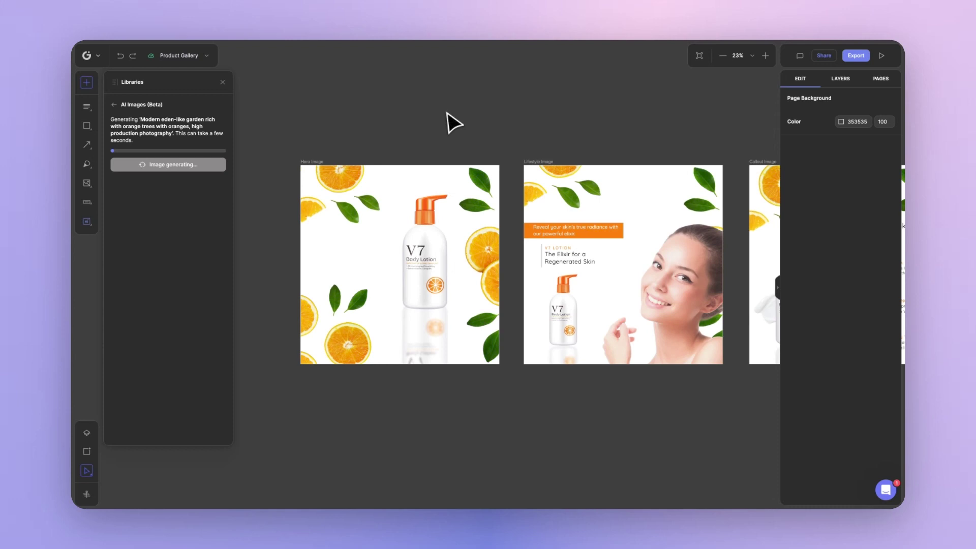
Step: Place and resize the garden image on the Hero Image frame, behind the lotion bottle
{"action": "left_click_drag", "start_coordinate": [480, 299], "coordinate": [505, 203]}
{"action": "left_click_drag", "start_coordinate": [394, 254], "coordinate": [396, 262]}
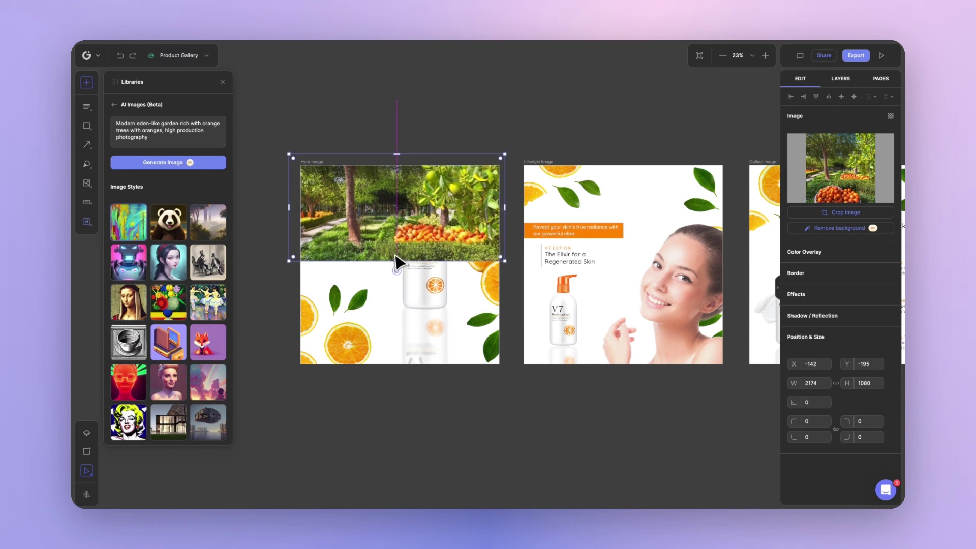
{"action": "right_click", "coordinate": [443, 221]}
{"action": "left_click", "coordinate": [473, 355]}
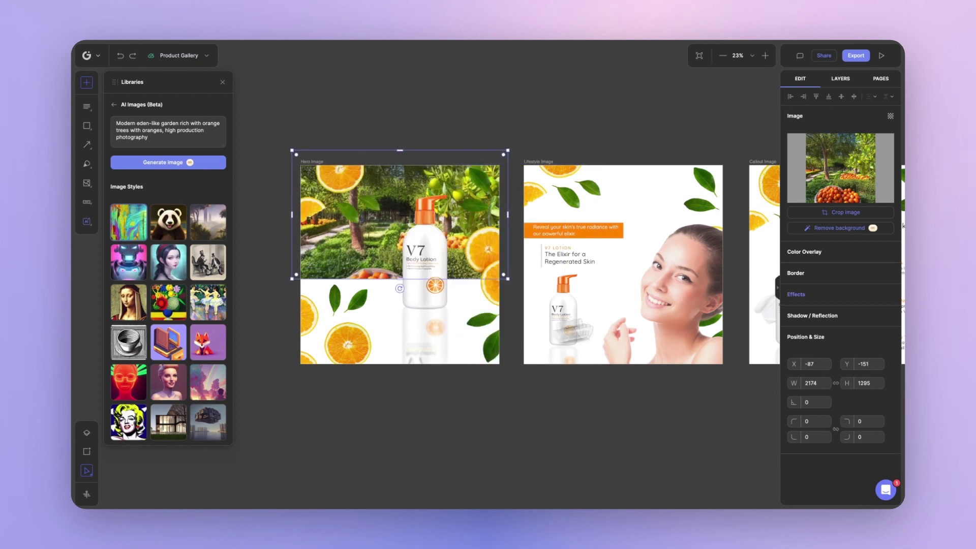
Step: Add Saturation and Blur effects to the garden image, lowering saturation slightly and reducing the blur
{"action": "left_click", "coordinate": [841, 297]}
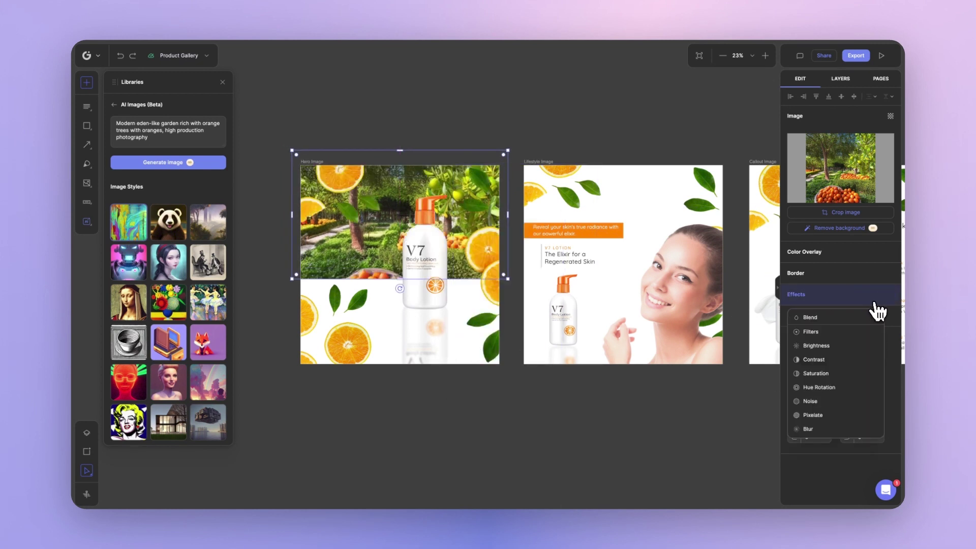
{"action": "left_click", "coordinate": [824, 374]}
{"action": "mouse_move", "coordinate": [850, 318]}
{"action": "left_mouse_down"}
{"action": "mouse_move", "coordinate": [841, 312]}
{"action": "mouse_move", "coordinate": [839, 325]}
{"action": "left_mouse_up"}
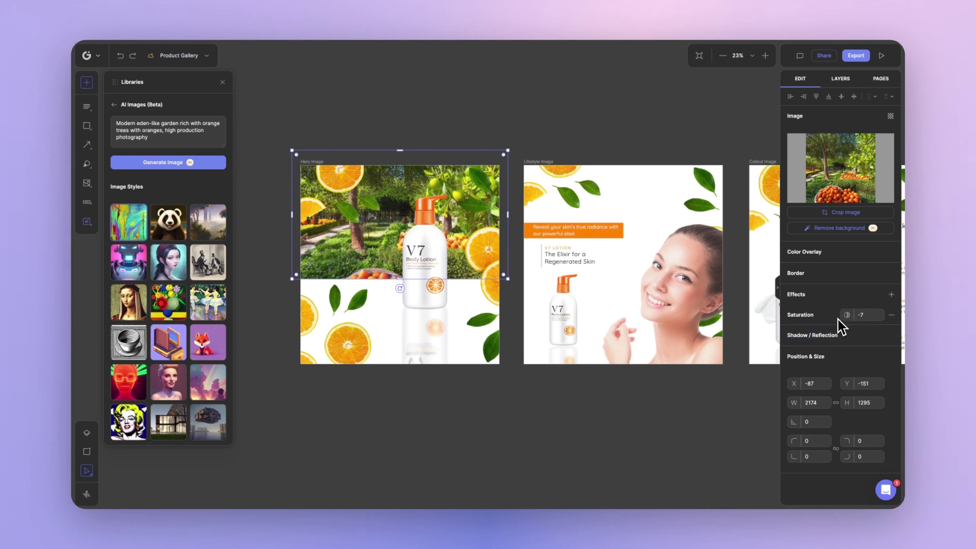
{"action": "left_click", "coordinate": [892, 297]}
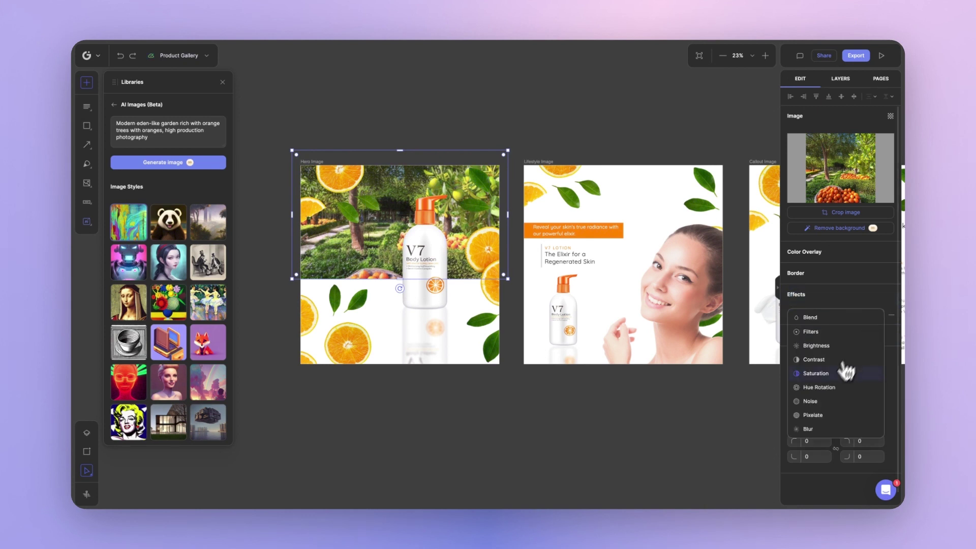
{"action": "left_click", "coordinate": [808, 428]}
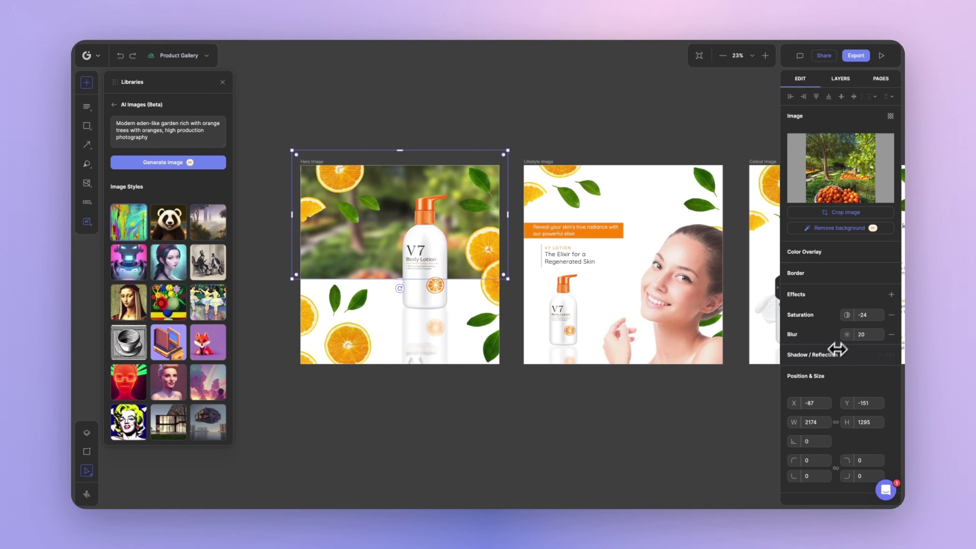
{"action": "left_click_drag", "start_coordinate": [837, 350], "coordinate": [843, 334]}
{"action": "left_click", "coordinate": [527, 119]}
{"action": "scroll", "coordinate": [527, 120], "scroll_direction": "down", "scroll_amount": 2}
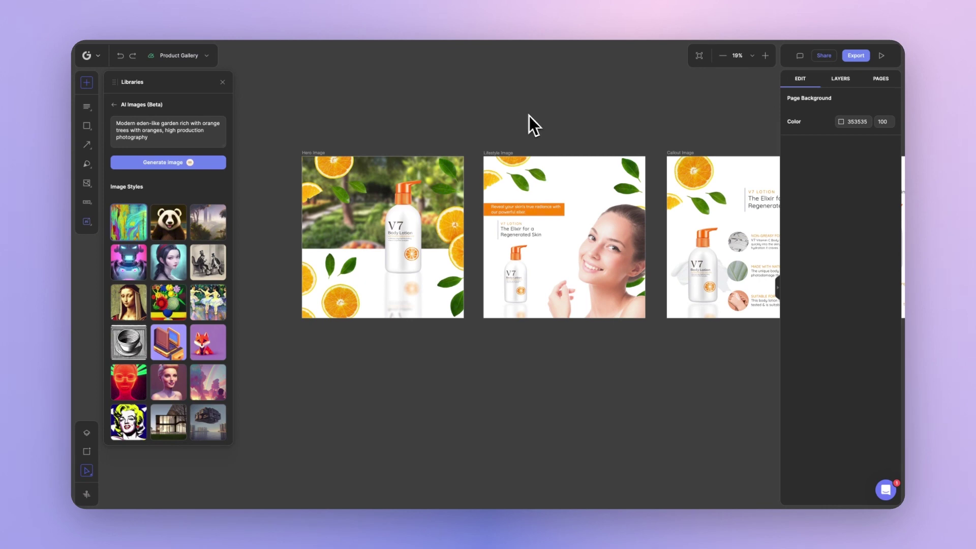
{"action": "scroll", "coordinate": [600, 127], "scroll_direction": "right", "scroll_amount": 2}
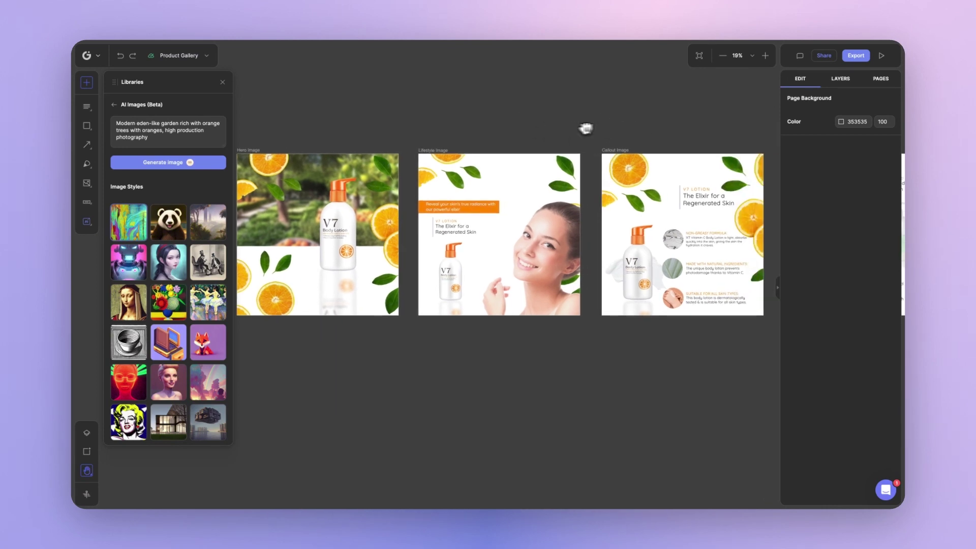
{"action": "scroll", "coordinate": [475, 267], "scroll_direction": "right", "scroll_amount": 5}
{"action": "scroll", "coordinate": [478, 223], "scroll_direction": "up", "scroll_amount": 5}
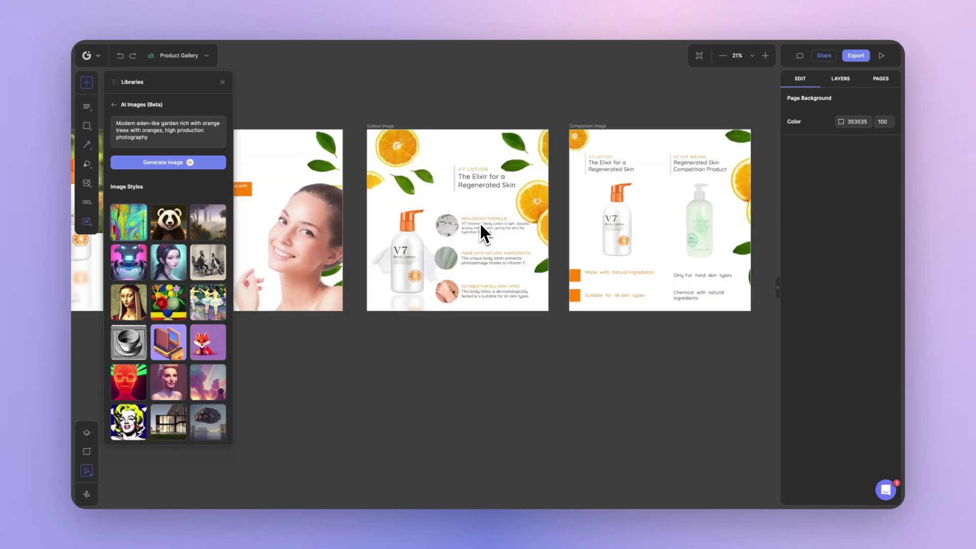
{"action": "scroll", "coordinate": [430, 264], "scroll_direction": "down", "scroll_amount": 6}
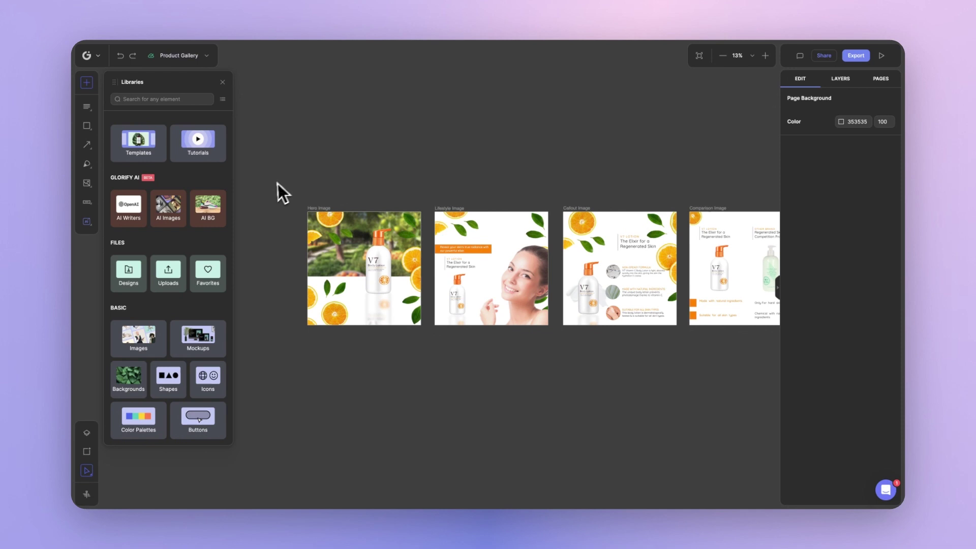
Step: Load the Hero Image lotion bottle into AI Backgrounds as the selected source image
{"action": "left_click", "coordinate": [208, 216]}
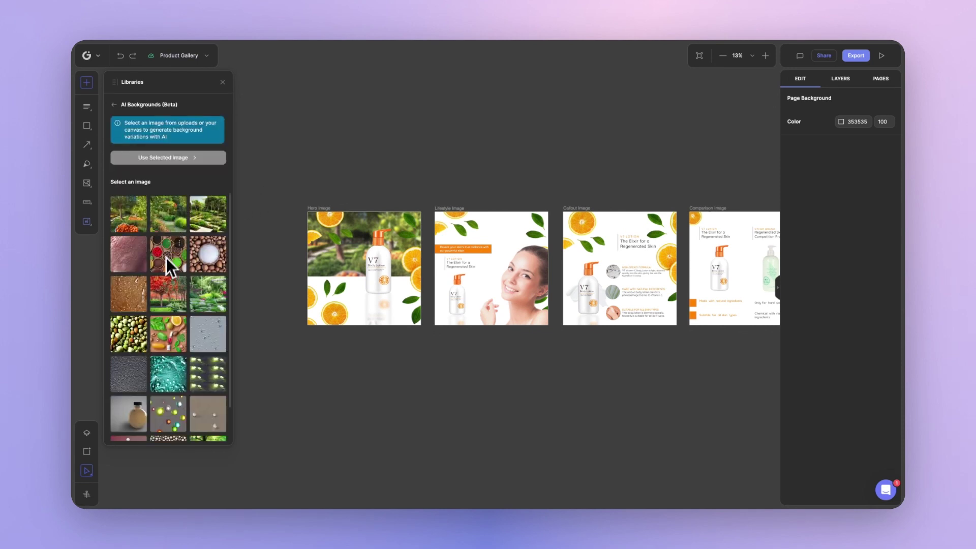
{"action": "scroll", "coordinate": [168, 267], "scroll_direction": "down", "scroll_amount": 10}
{"action": "scroll", "coordinate": [185, 303], "scroll_direction": "down", "scroll_amount": 4}
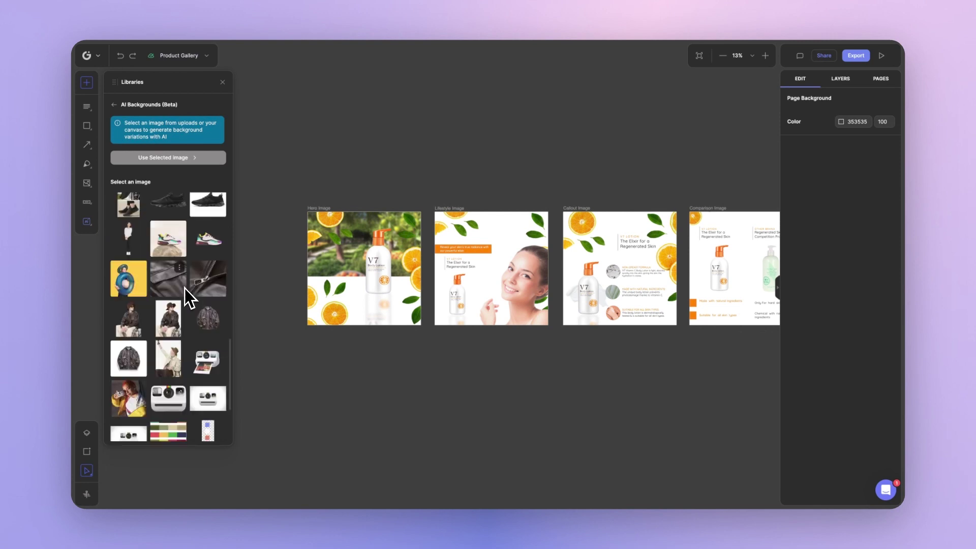
{"action": "left_click", "coordinate": [378, 279]}
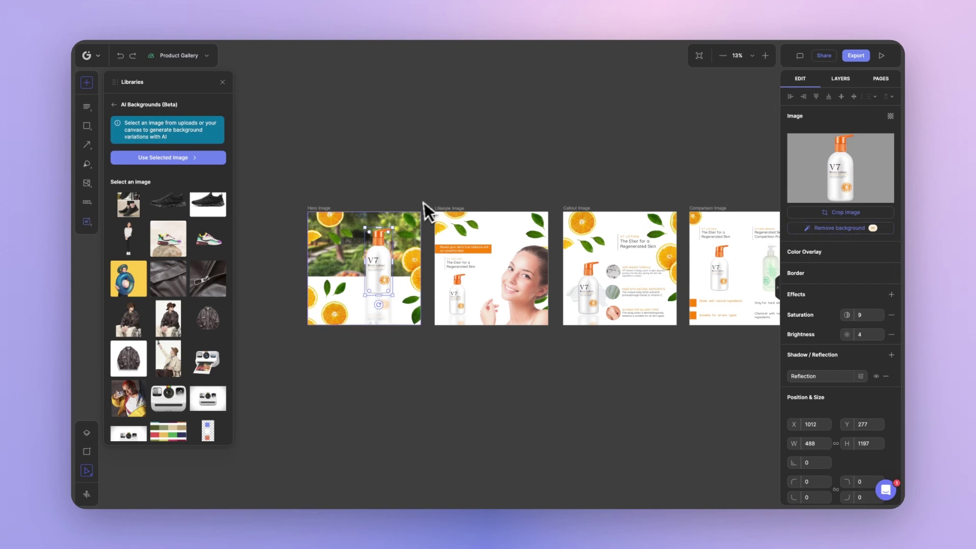
{"action": "left_click", "coordinate": [186, 159]}
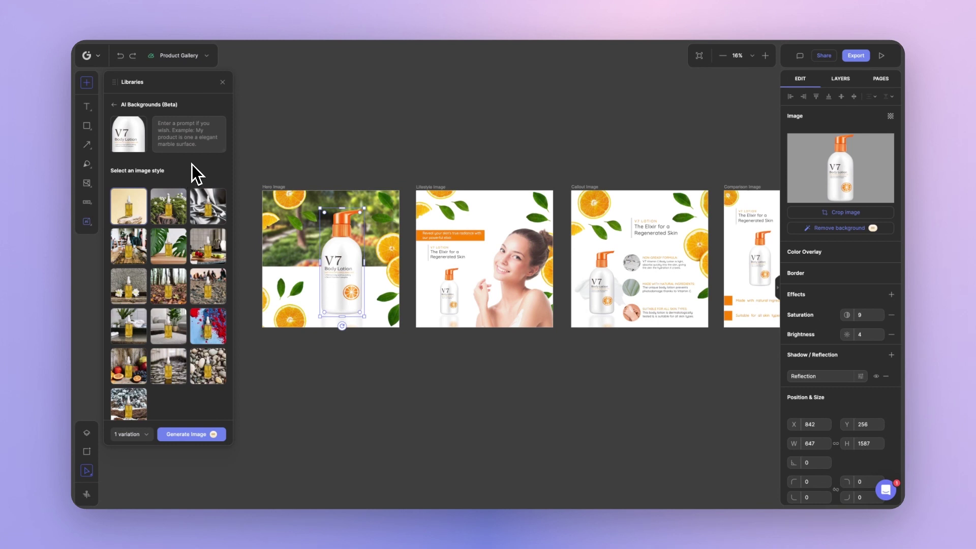
Step: Generate a Bathroom-style scene from 'Add my product into a table top with oranges arranged around it'
{"action": "left_click", "coordinate": [188, 141]}
{"action": "type", "text": "Add m"}
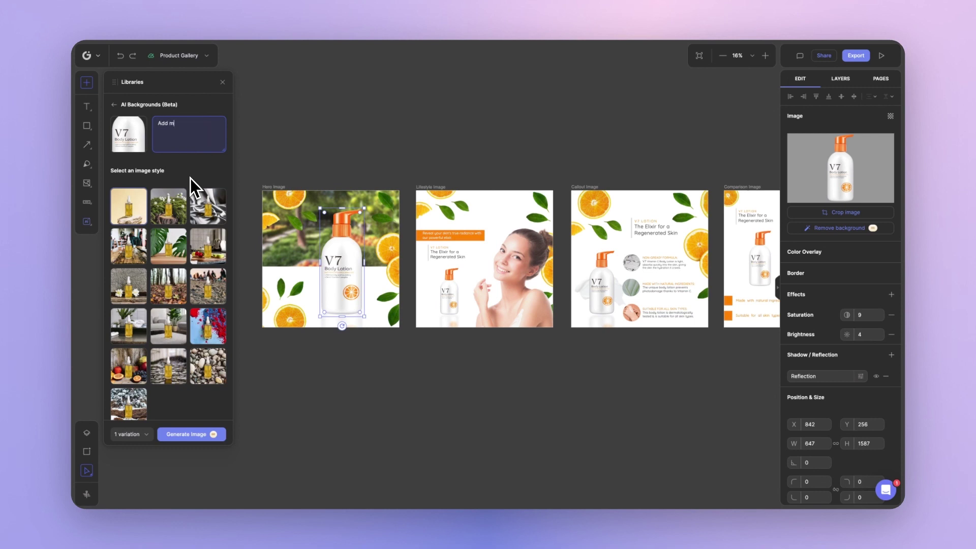
{"action": "type", "text": "y product into a table top with oranges arranged around it"}
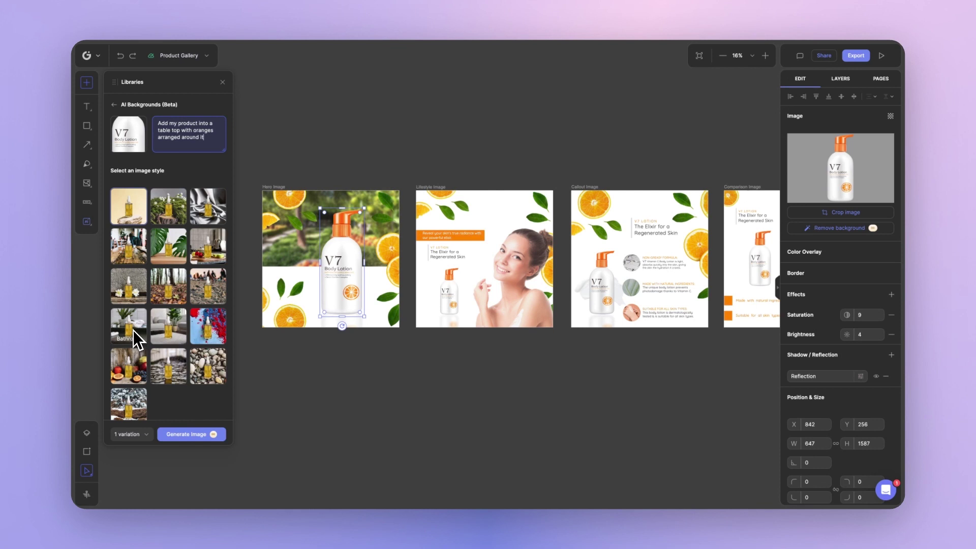
{"action": "left_click", "coordinate": [134, 331]}
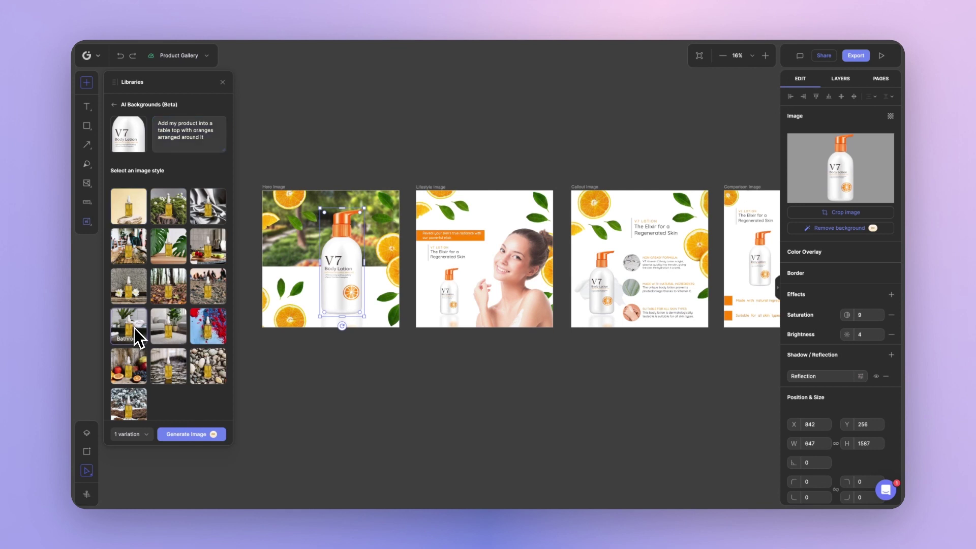
{"action": "left_click", "coordinate": [200, 439]}
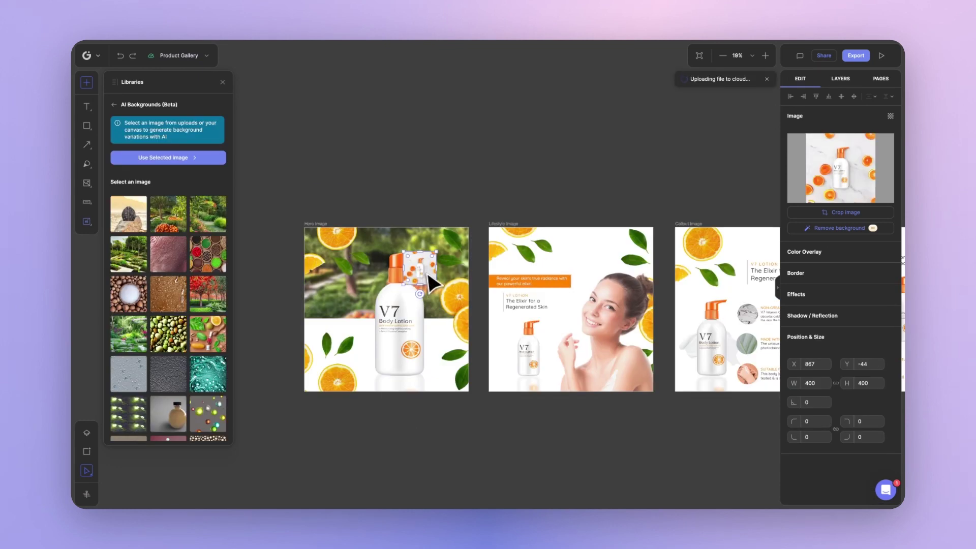
Step: Move the marble-and-oranges lotion scene above the frames at 1984×1984 and load it into AI Backgrounds
{"action": "left_click_drag", "start_coordinate": [427, 270], "coordinate": [654, 218]}
{"action": "left_click_drag", "start_coordinate": [585, 204], "coordinate": [573, 153]}
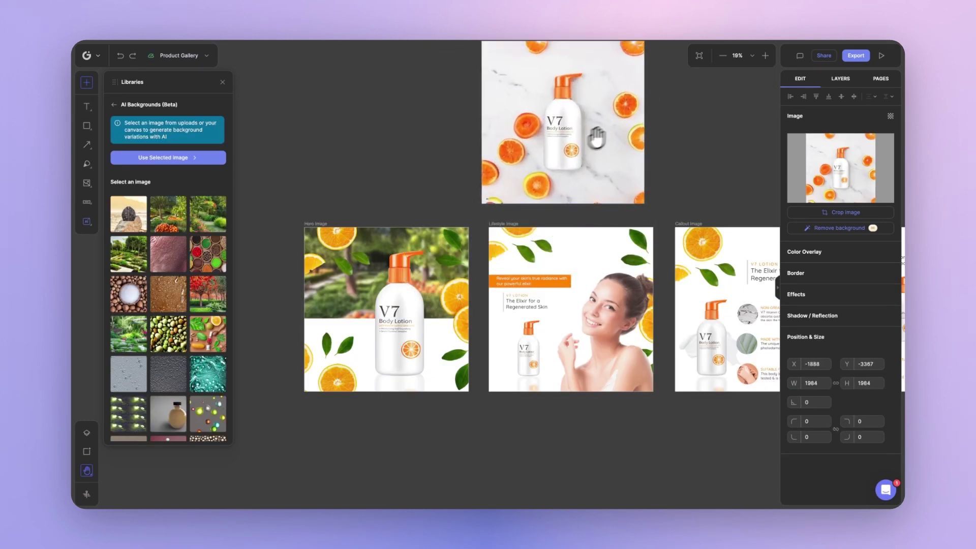
{"action": "scroll", "coordinate": [606, 170], "scroll_direction": "up", "scroll_amount": 2}
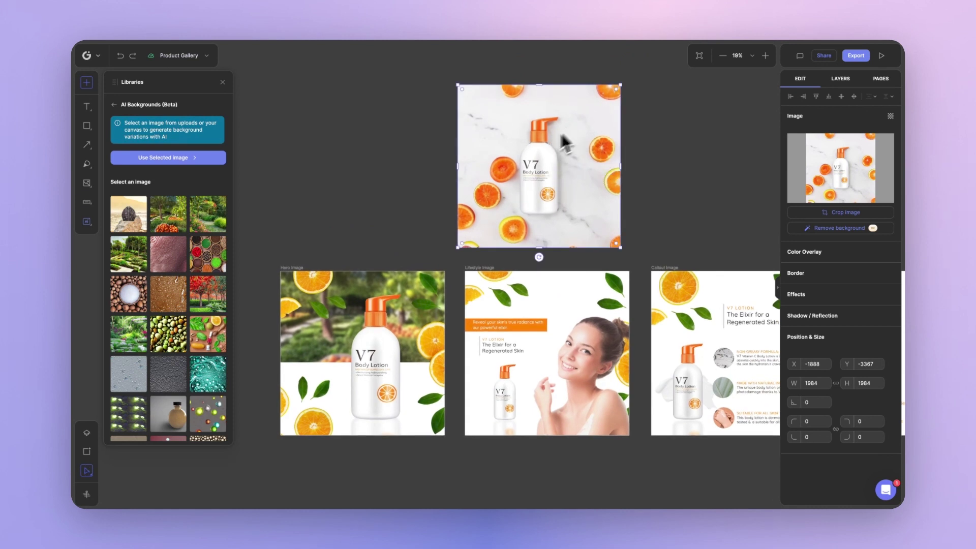
{"action": "left_click", "coordinate": [166, 159]}
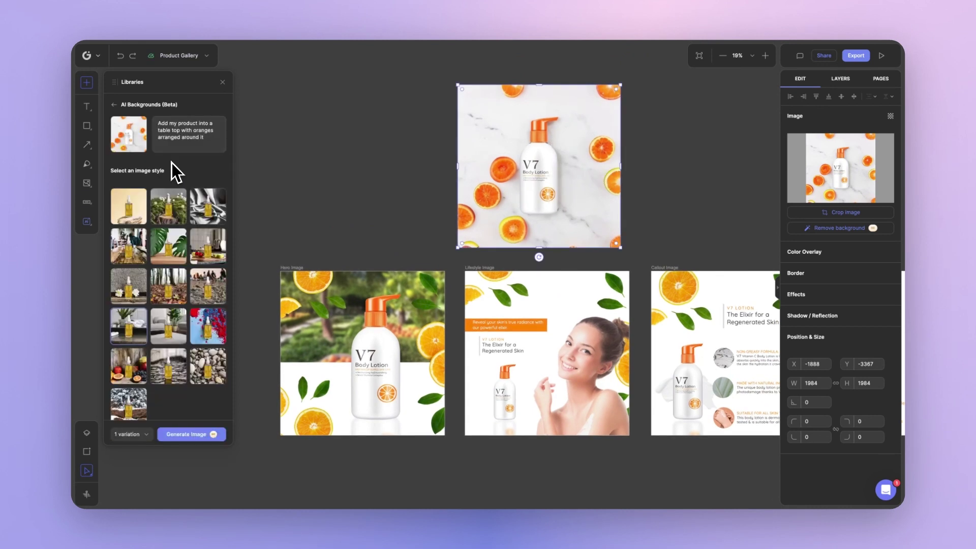